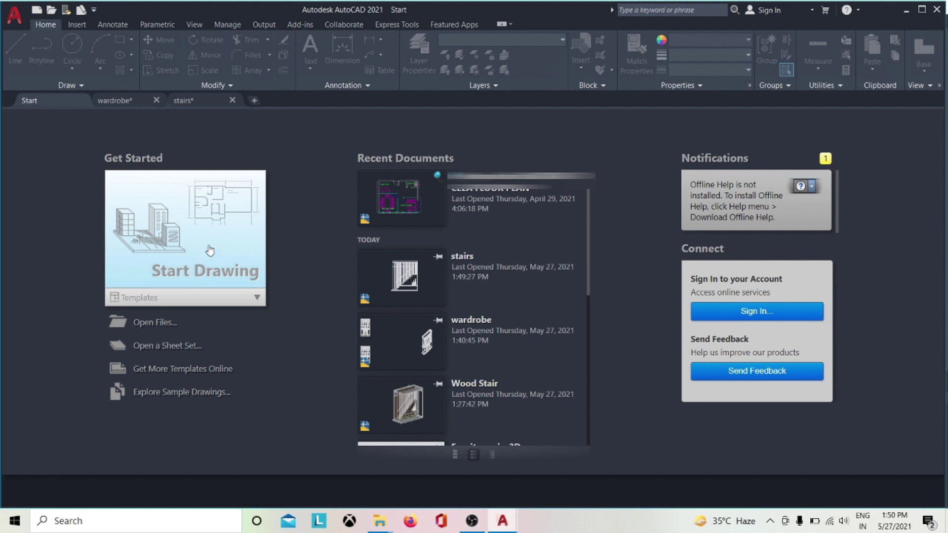
# Step: Show the available drawing templates from the Start Drawing card's Templates dropdown
pyautogui.click(225, 298)
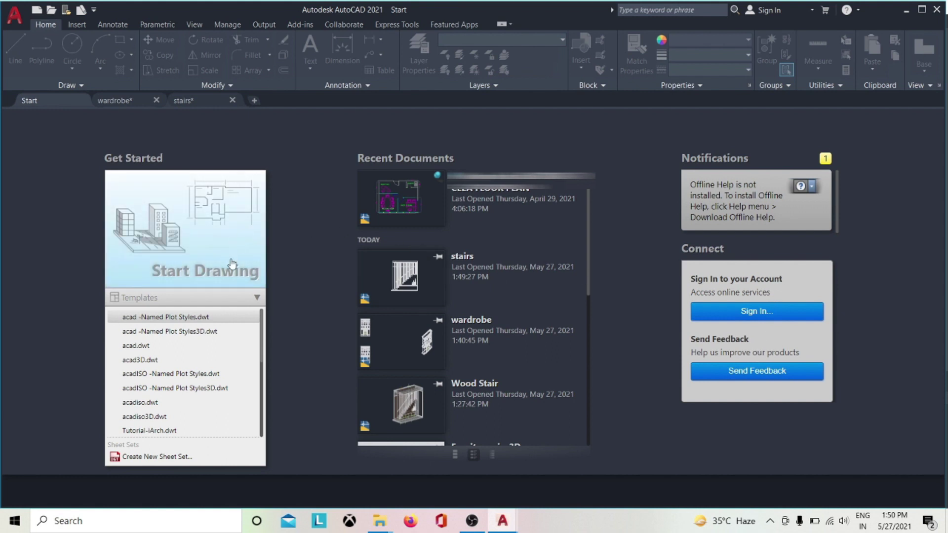
# Step: Switch to the wardrobe drawing and cancel a stray selection window
pyautogui.click(127, 101)
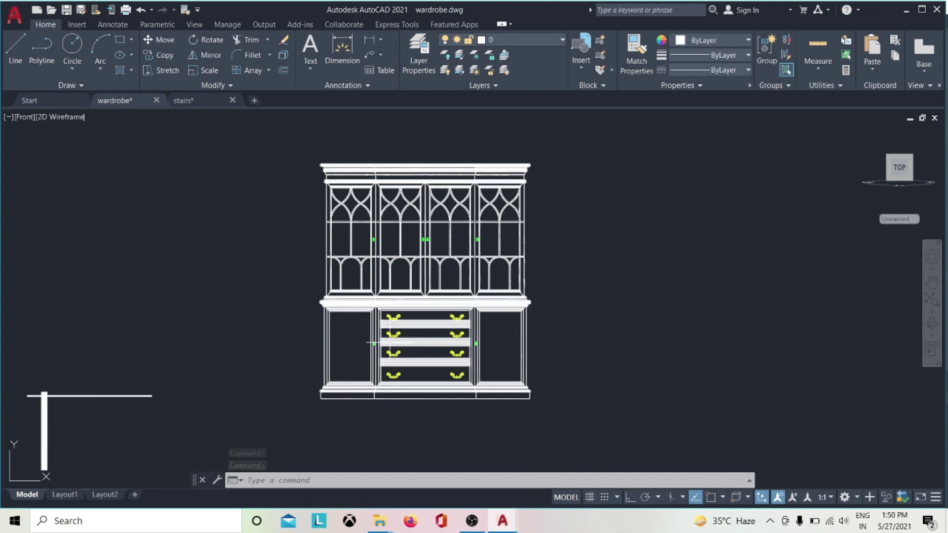
pyautogui.click(232, 361)
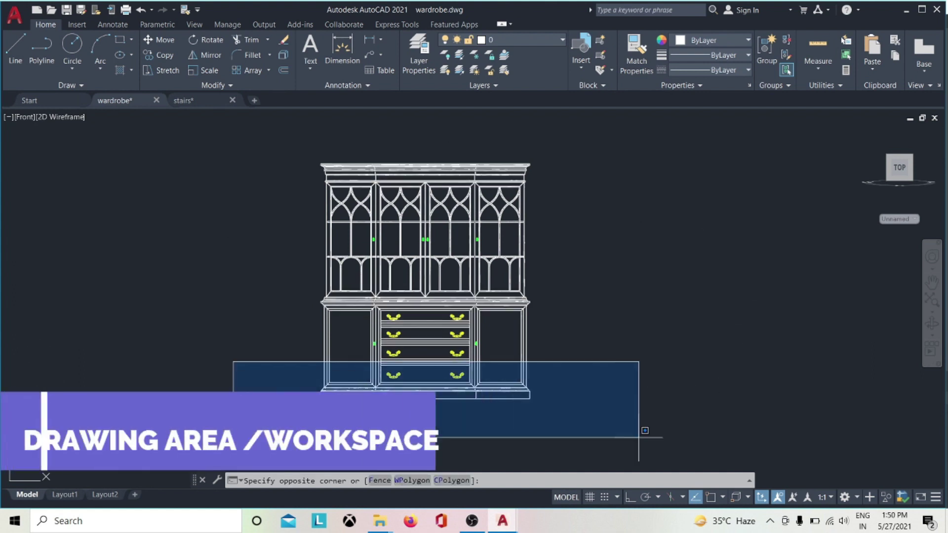
pyautogui.press('Escape')
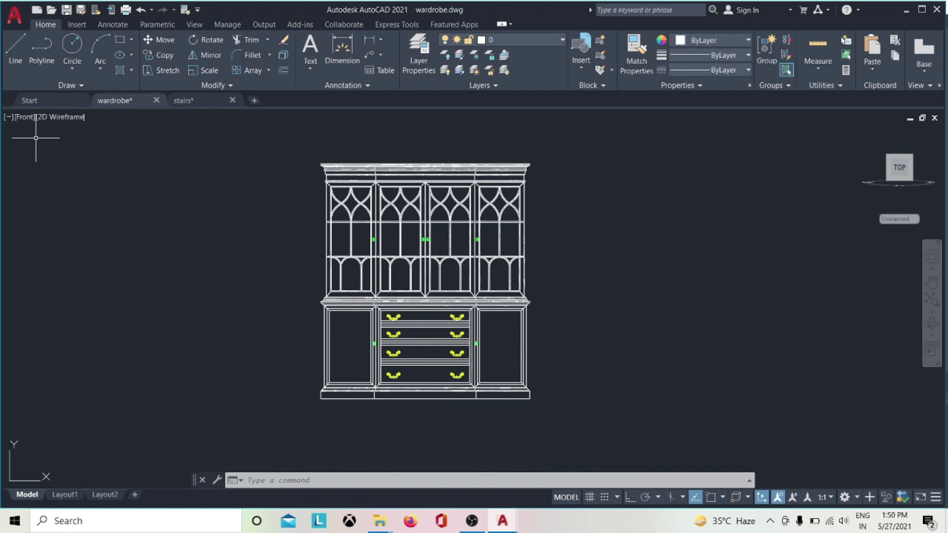
# Step: Change the wardrobe viewport's visual style from 2D Wireframe to Sketchy
pyautogui.click(9, 118)
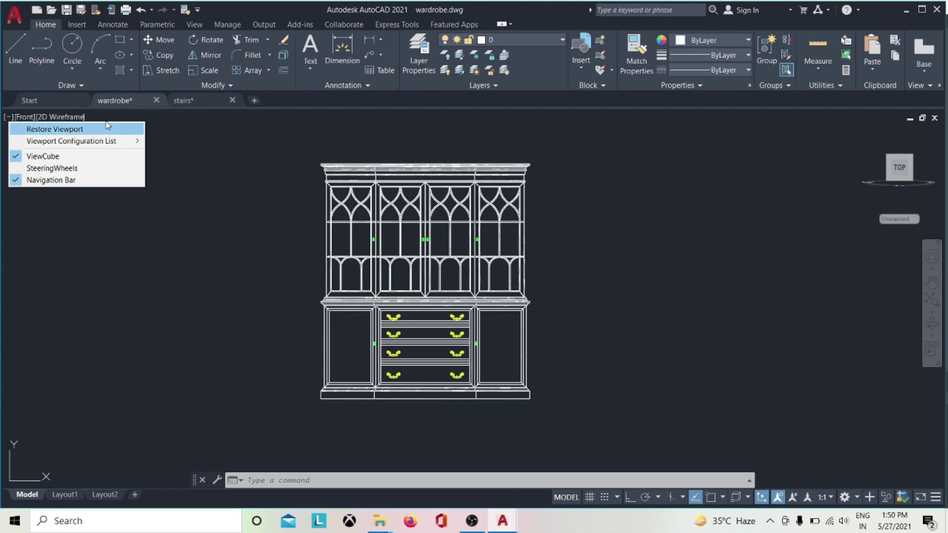
pyautogui.click(28, 118)
pyautogui.click(59, 118)
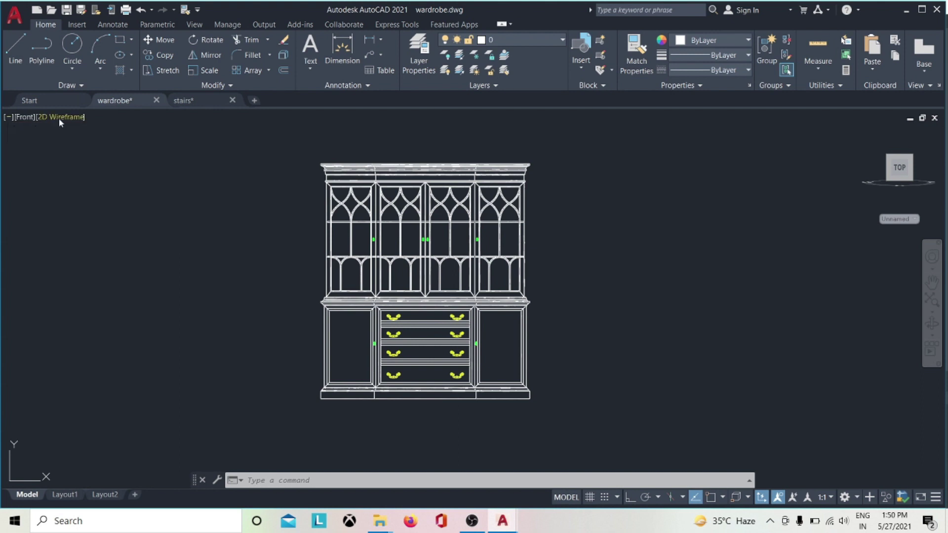
pyautogui.click(156, 229)
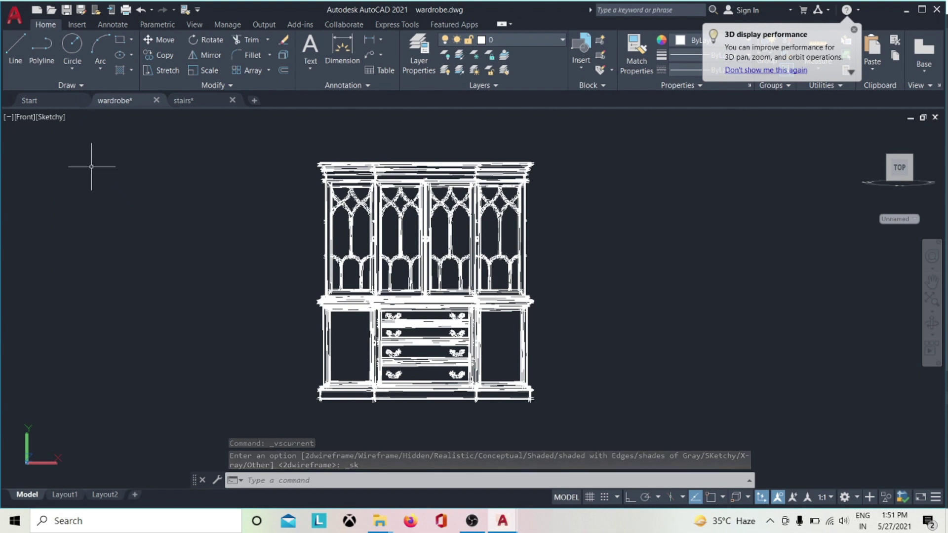
# Step: Apply the Three: Right viewport configuration and pan the wardrobe in the right viewport
pyautogui.click(9, 118)
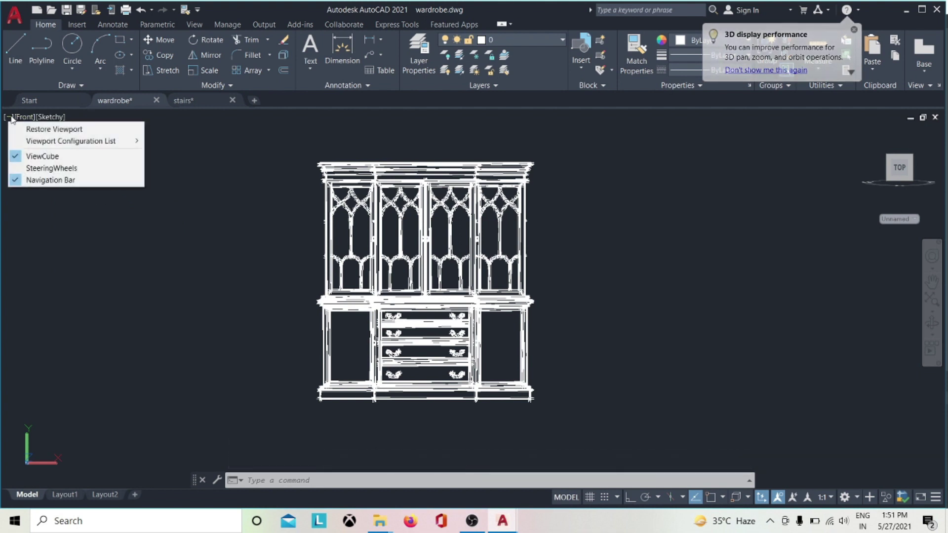
pyautogui.moveTo(74, 143)
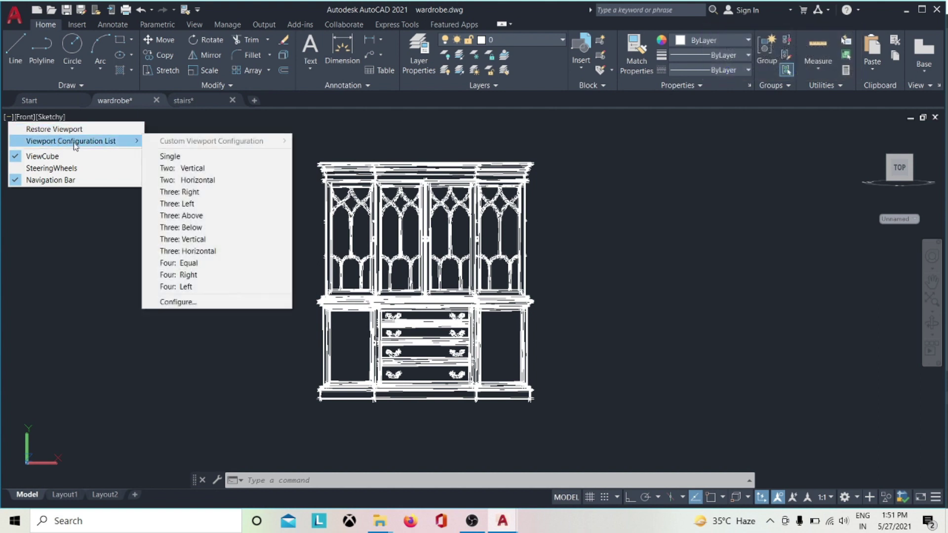
pyautogui.click(190, 196)
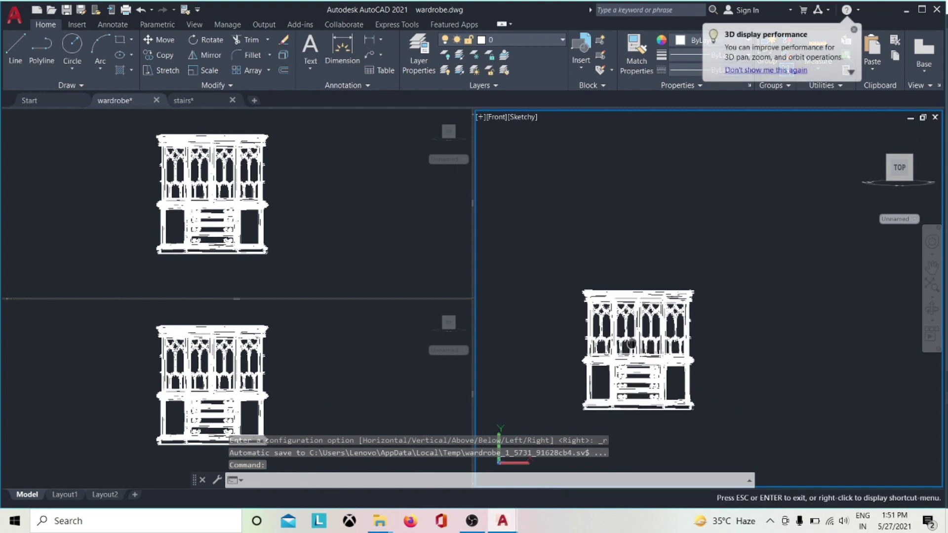
pyautogui.moveTo(631, 343); pyautogui.dragTo(650, 274)
pyautogui.press('Escape')
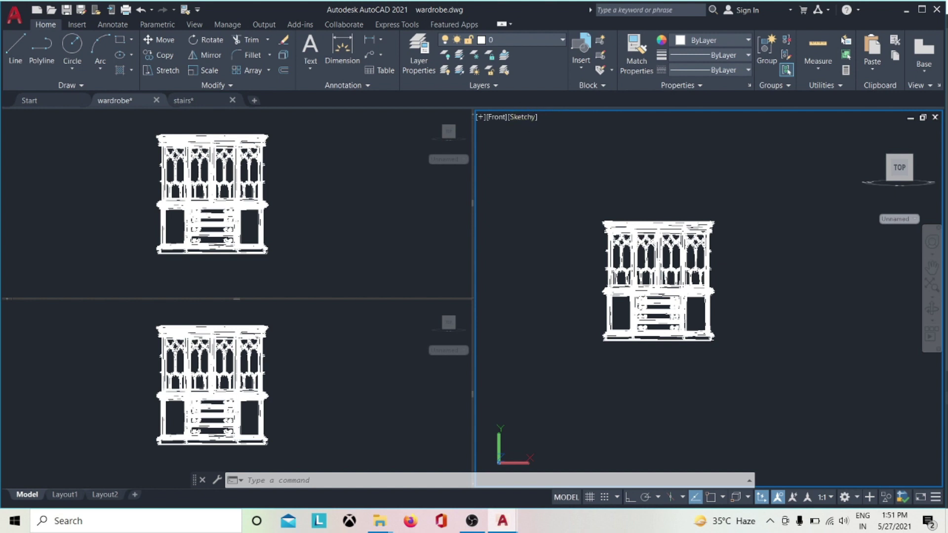
# Step: Cycle the right viewport through 2D Wireframe, Realistic and Shades of Gray, ending on 2D Wireframe
pyautogui.click(529, 118)
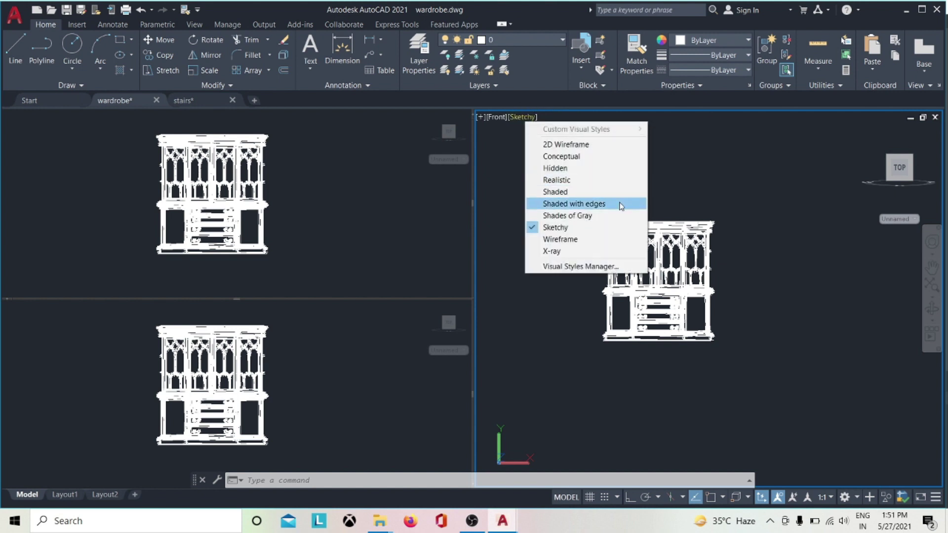
pyautogui.click(632, 145)
pyautogui.click(543, 119)
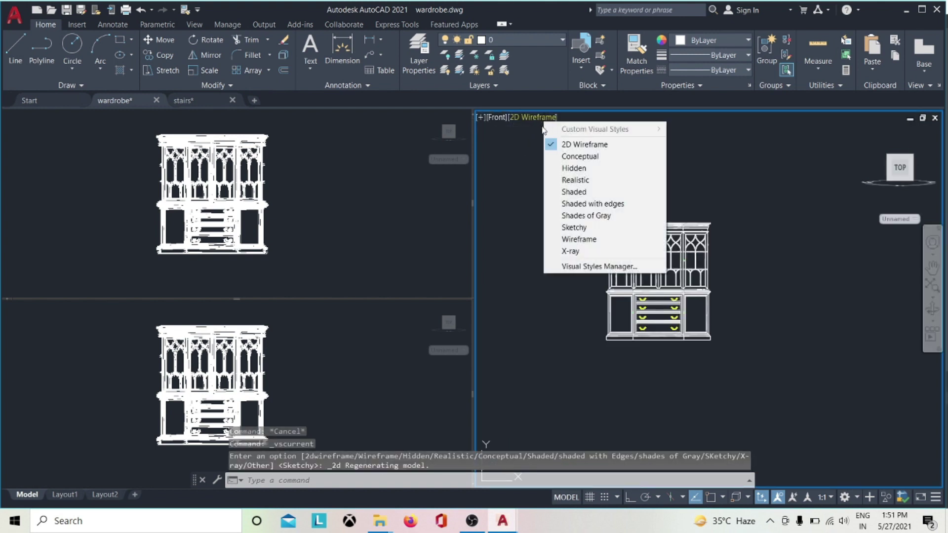
pyautogui.click(574, 180)
pyautogui.click(531, 120)
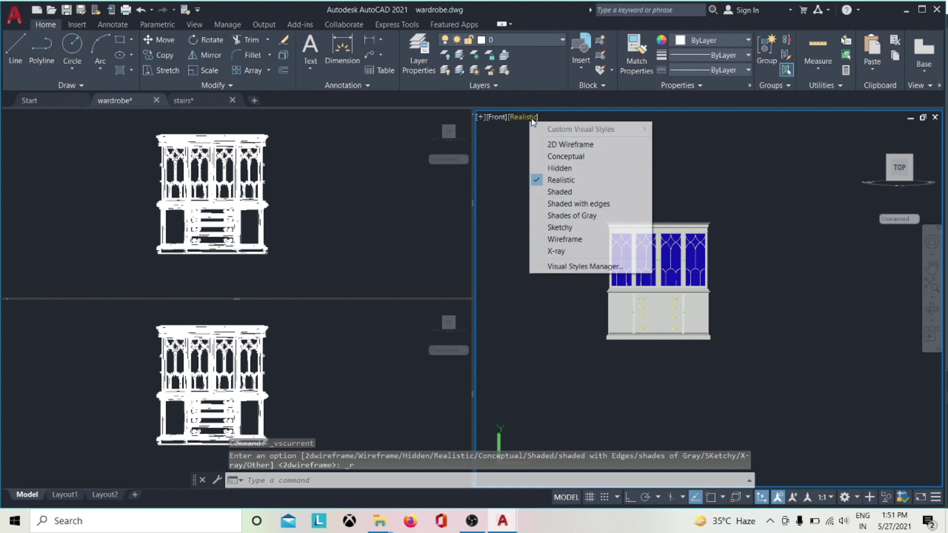
pyautogui.click(571, 215)
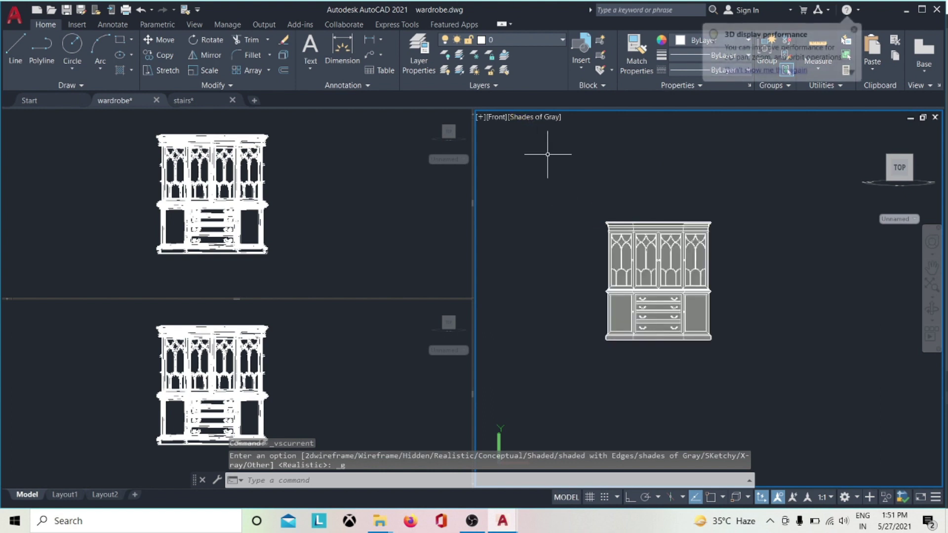
pyautogui.click(529, 121)
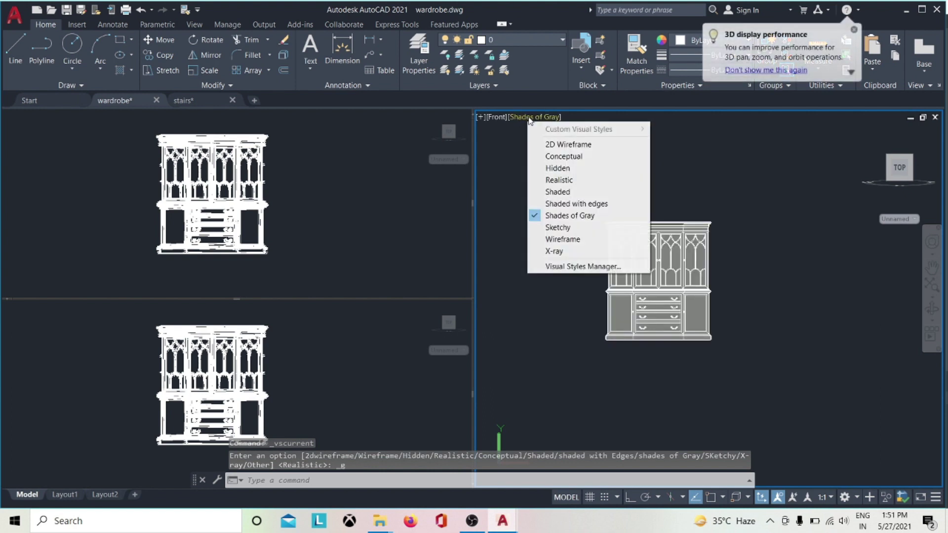
pyautogui.click(556, 148)
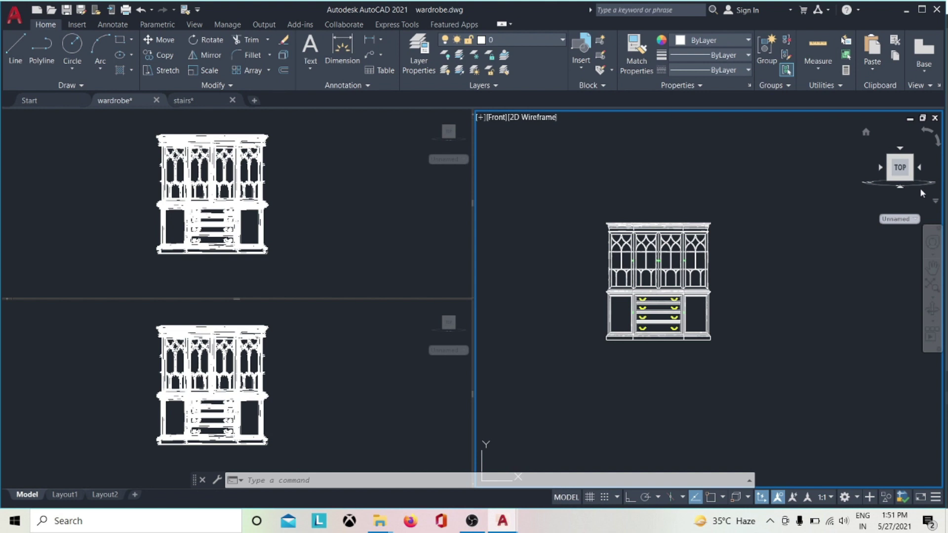
# Step: View the wardrobe from Top, Front and Left with the ViewCube, return Home, and check Orbit options
pyautogui.click(900, 149)
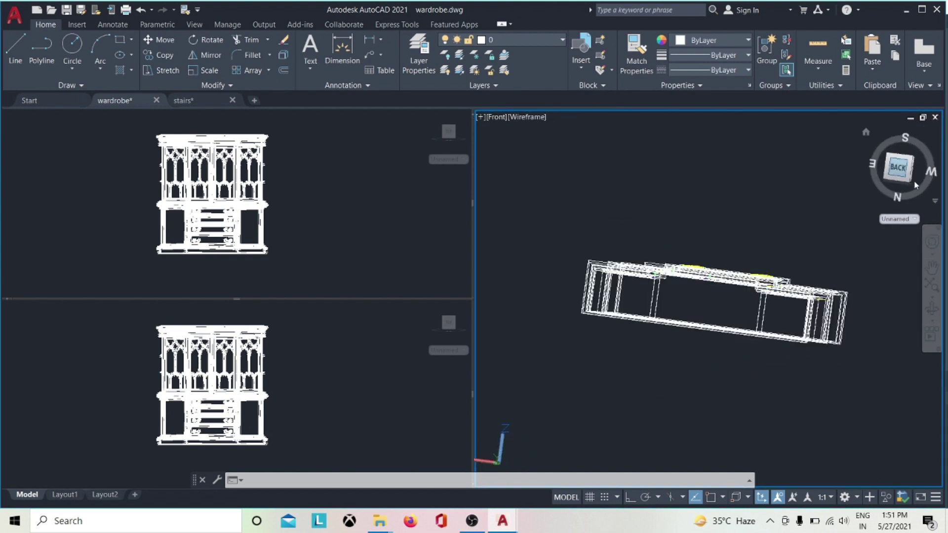
pyautogui.click(900, 149)
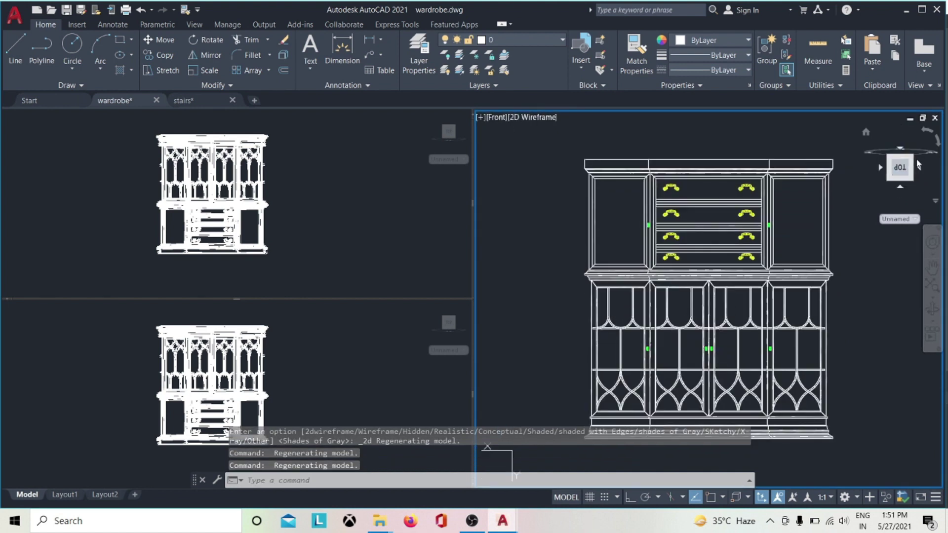
pyautogui.click(921, 169)
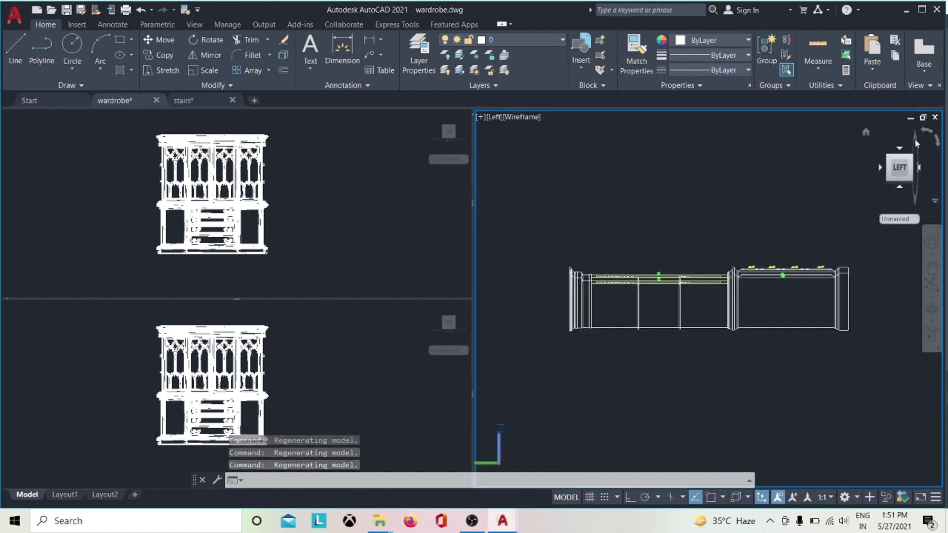
pyautogui.click(867, 132)
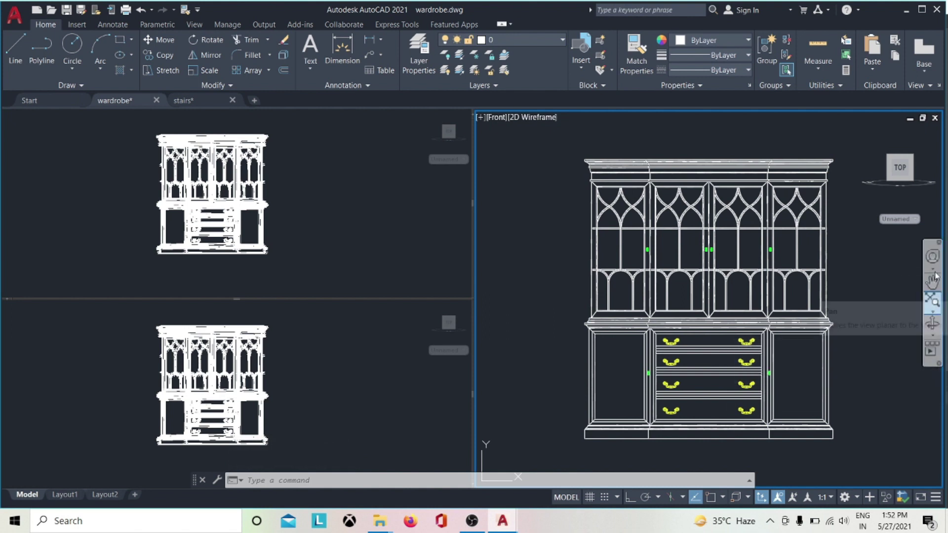
pyautogui.click(932, 335)
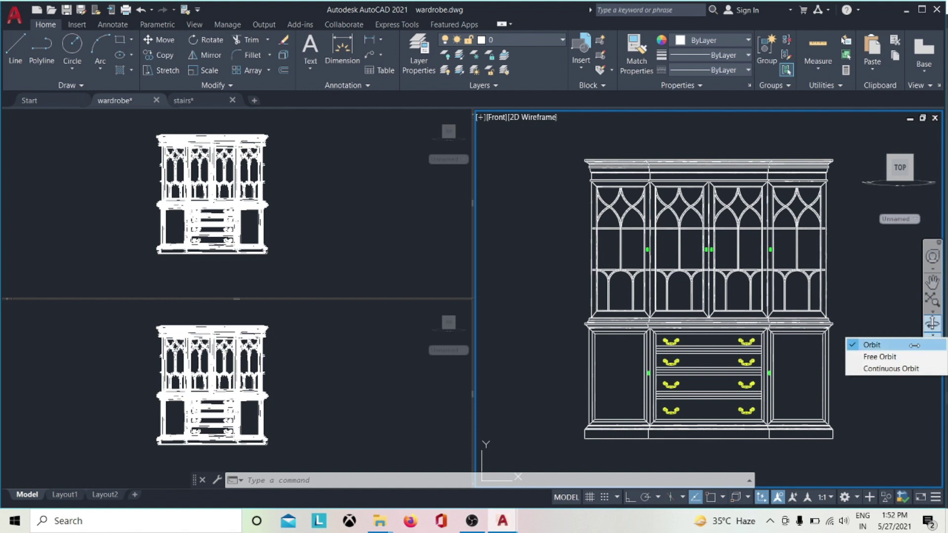
pyautogui.click(898, 400)
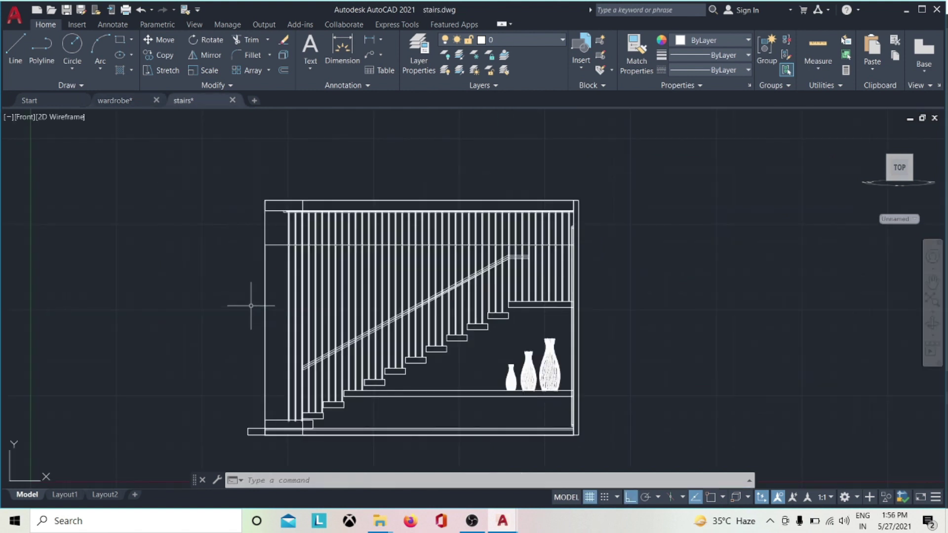
pyautogui.moveTo(198, 102)
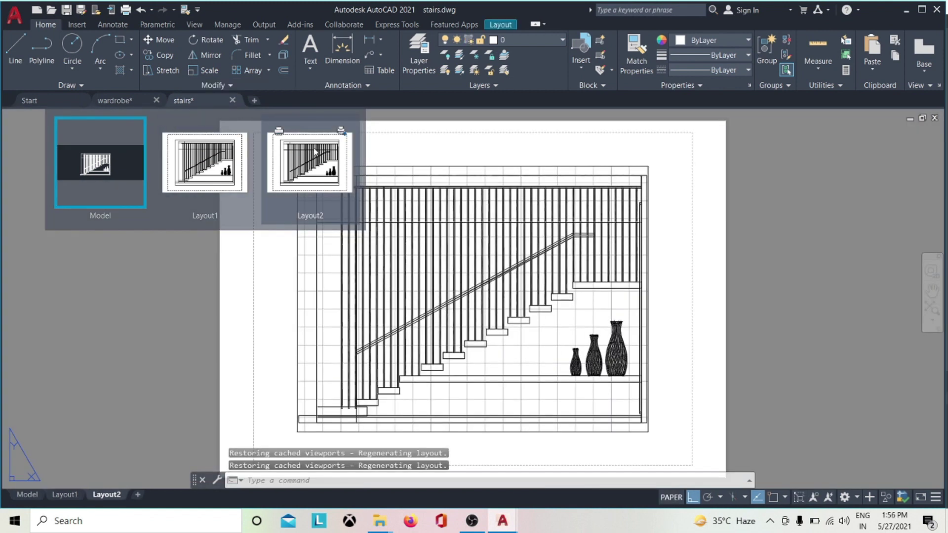
pyautogui.moveTo(167, 150)
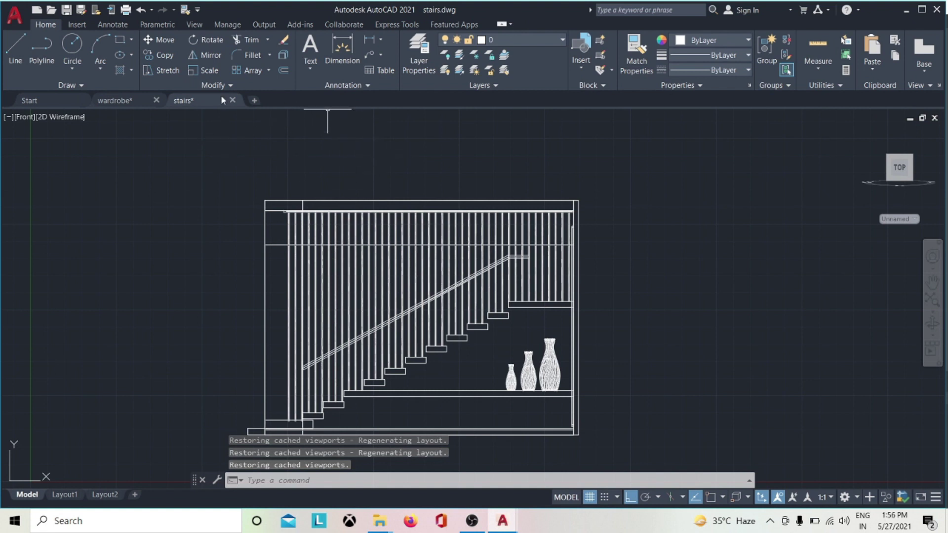
pyautogui.rightClick(208, 101)
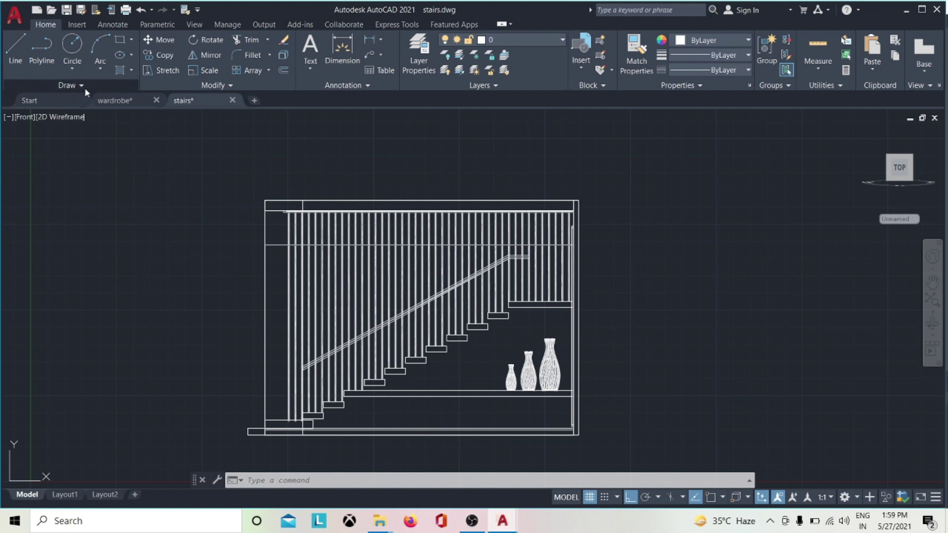
# Step: Expand the Draw and Modify panel slide-outs and view the Quick Access Toolbar customize list
pyautogui.click(84, 87)
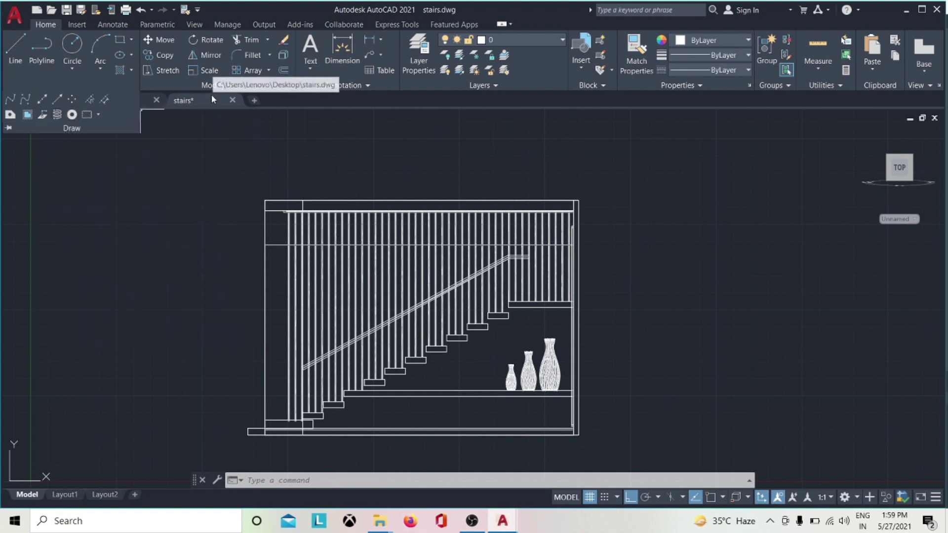
pyautogui.click(235, 90)
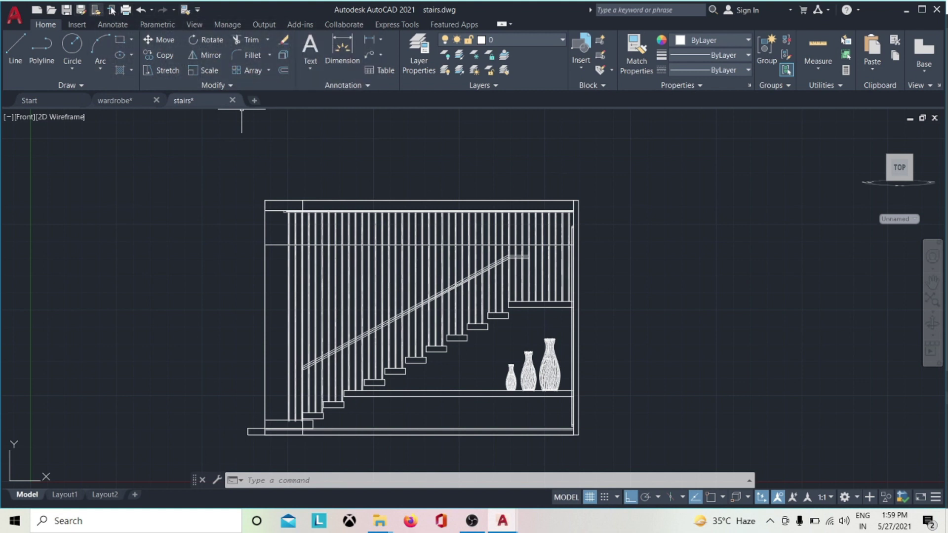
pyautogui.click(198, 9)
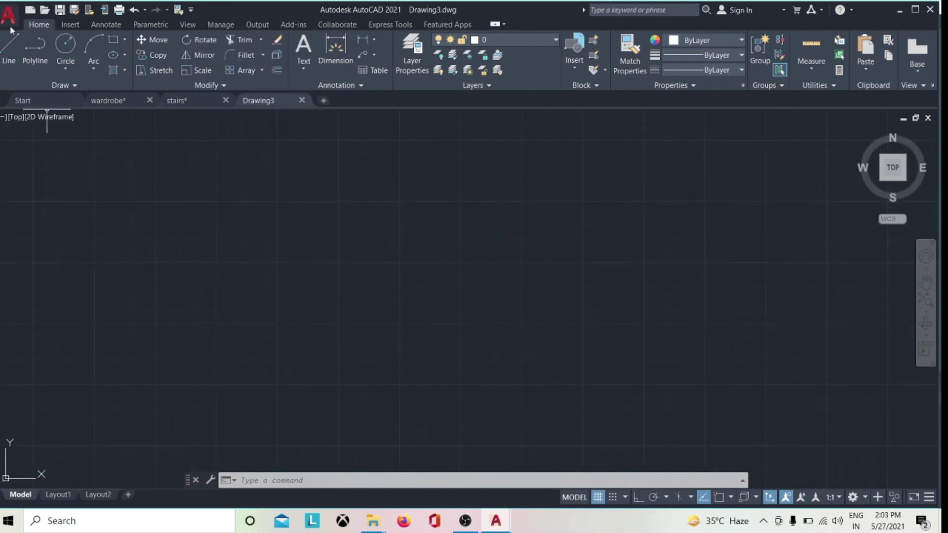
# Step: Open the application menu with recent documents and preview its file-command submenus
pyautogui.click(10, 24)
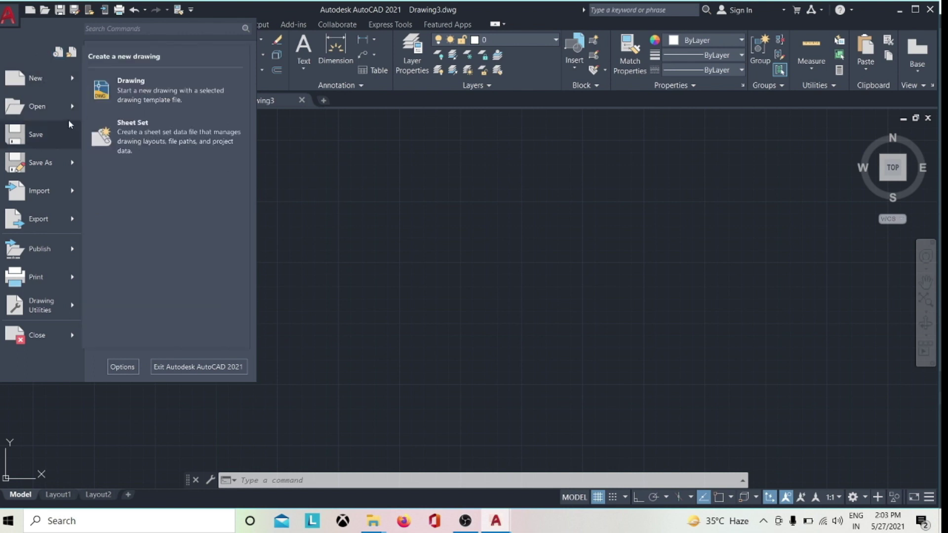
pyautogui.moveTo(71, 104)
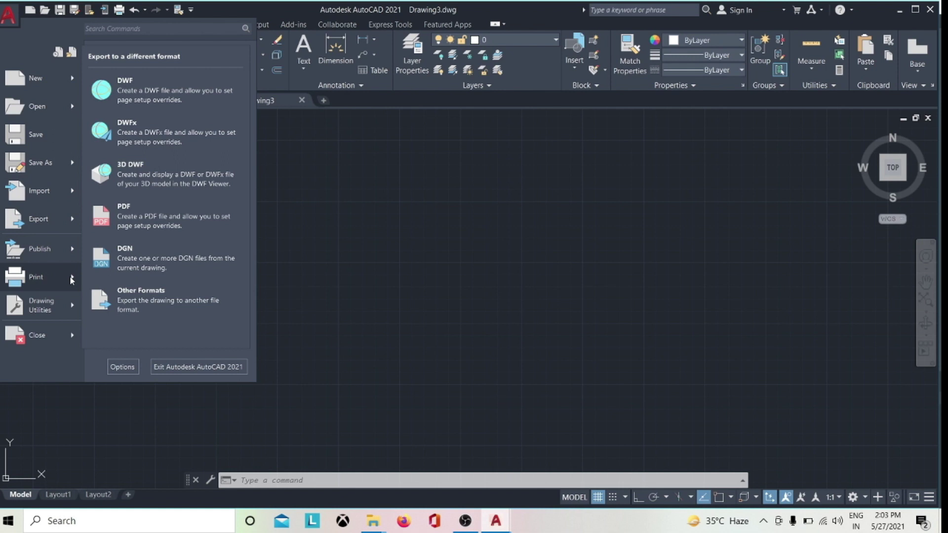
pyautogui.moveTo(74, 302)
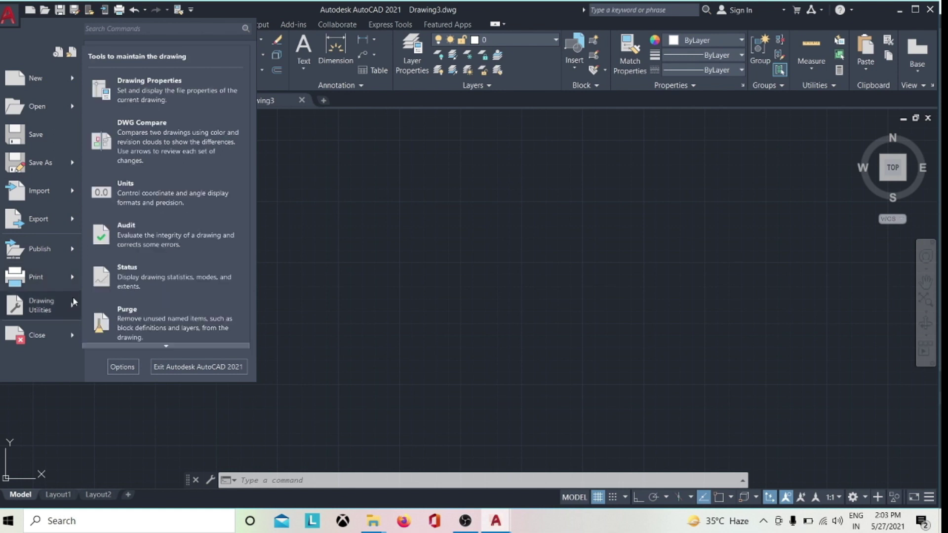
pyautogui.moveTo(68, 334)
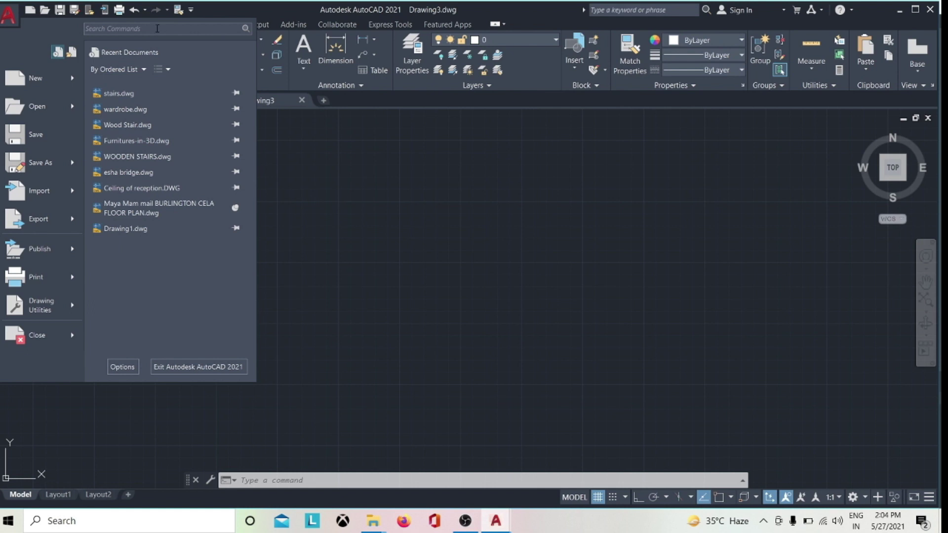
# Step: Search the application menu for 'lengthen', correcting the misspelled entry, to list matching commands
pyautogui.click(160, 26)
pyautogui.write('len')
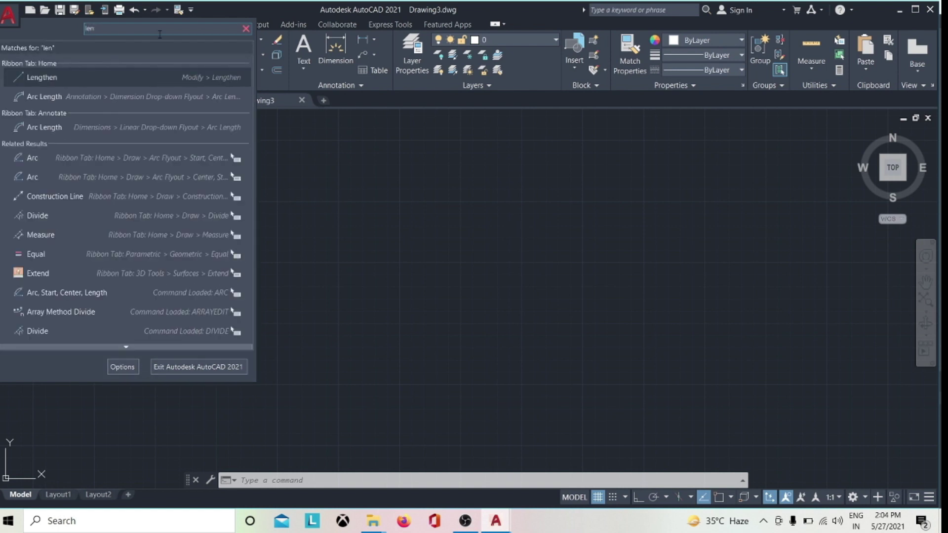
pyautogui.write('then')
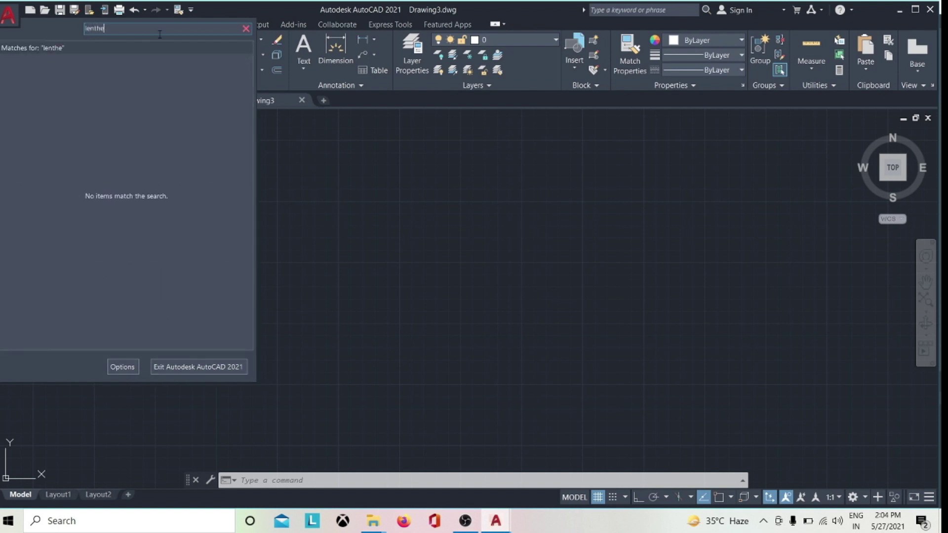
pyautogui.press('BackSpace')
pyautogui.press('BackSpace')
pyautogui.press('BackSpace')
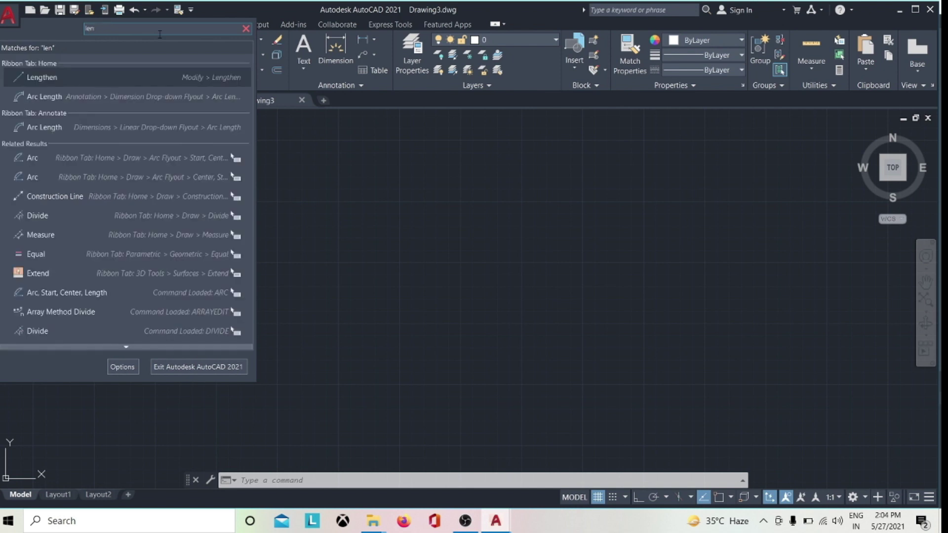
pyautogui.write('gthen')
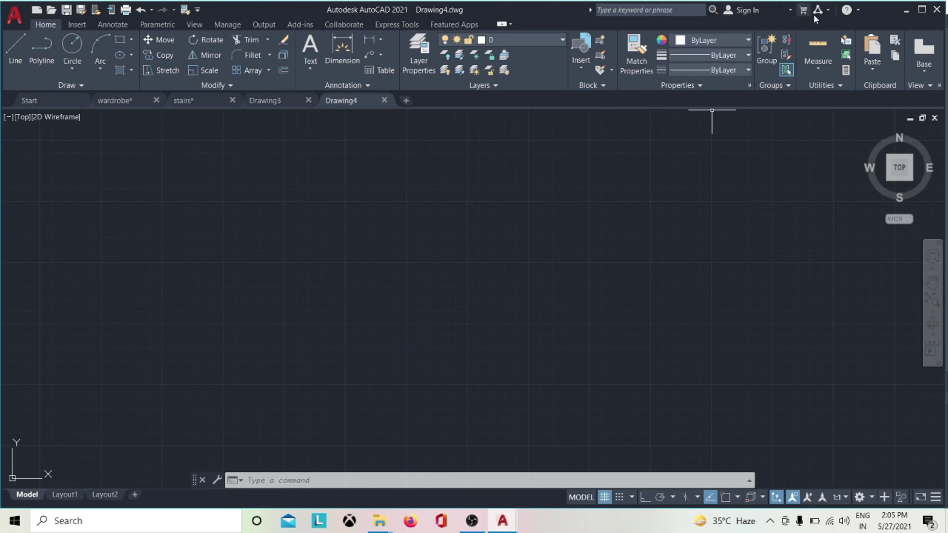
# Step: Open AutoCAD 2021 Help and expand the User's Guide and Control Precision with Drafting Aids topics
pyautogui.click(855, 12)
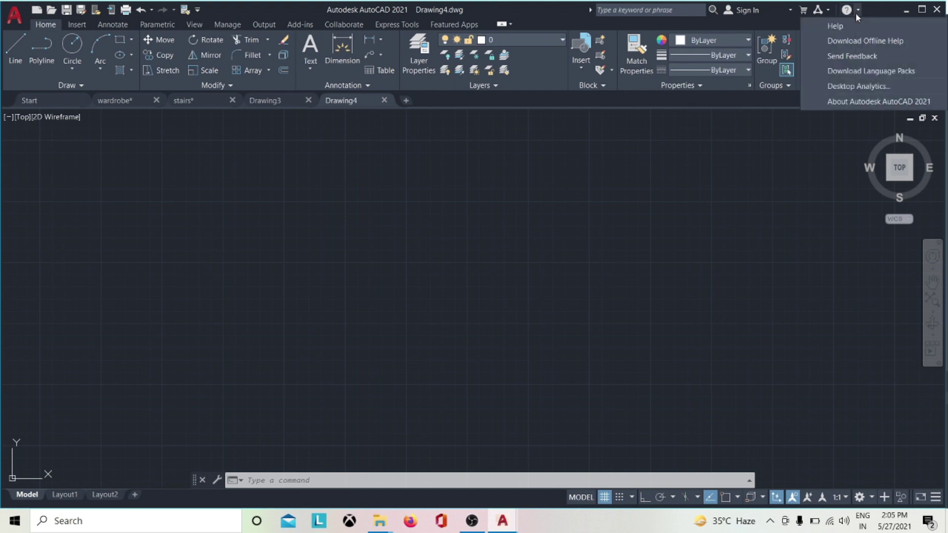
pyautogui.click(845, 25)
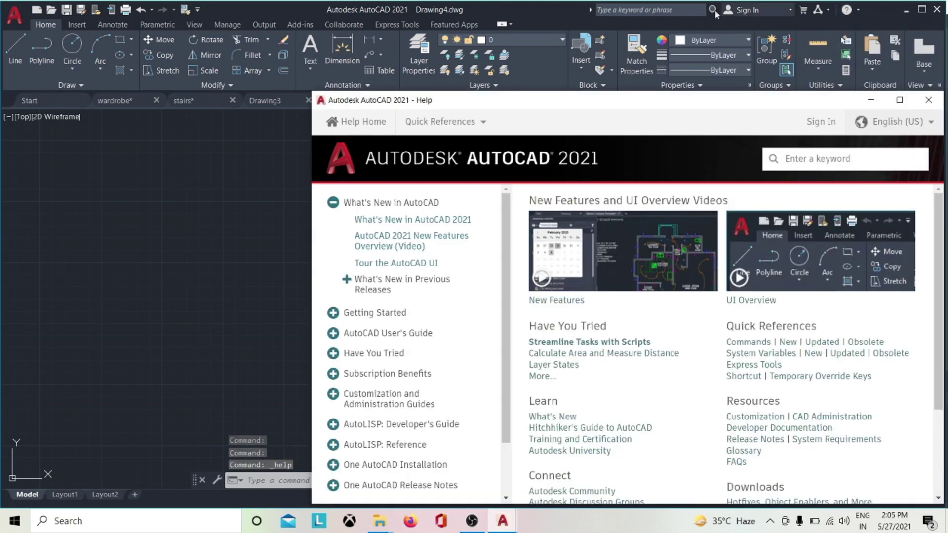
pyautogui.click(395, 333)
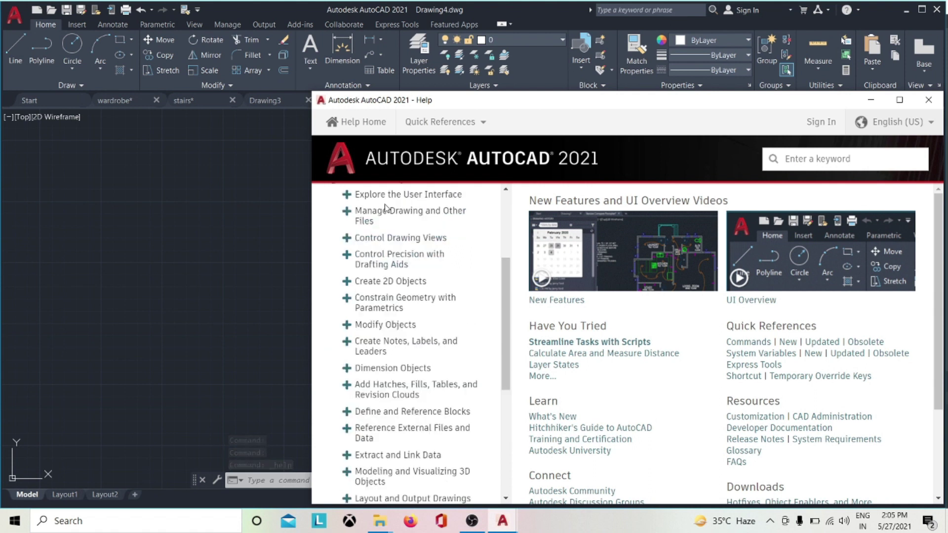
pyautogui.click(415, 261)
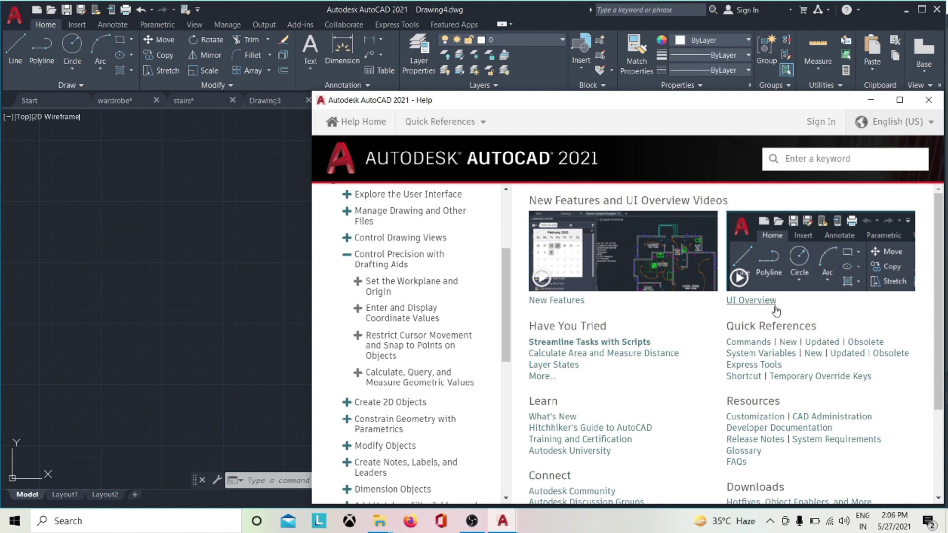
# Step: Search Help for 'revolve command' and open the REVOLVE (Command) page
pyautogui.click(816, 166)
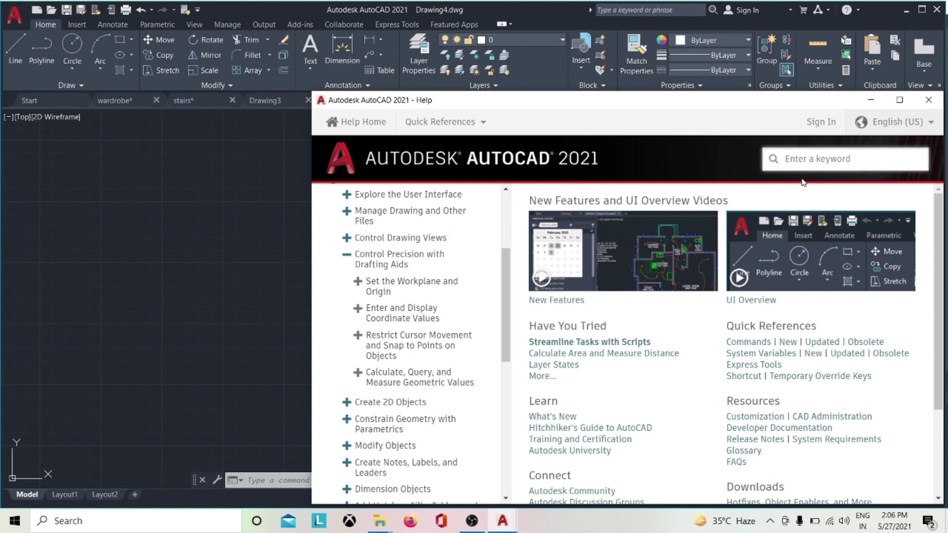
pyautogui.write('revolve command')
pyautogui.press('Return')
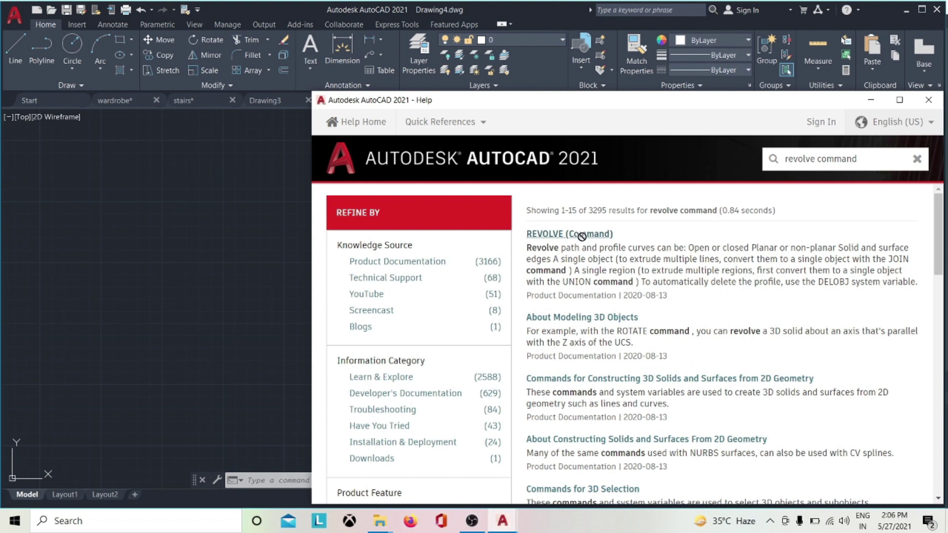
pyautogui.click(559, 235)
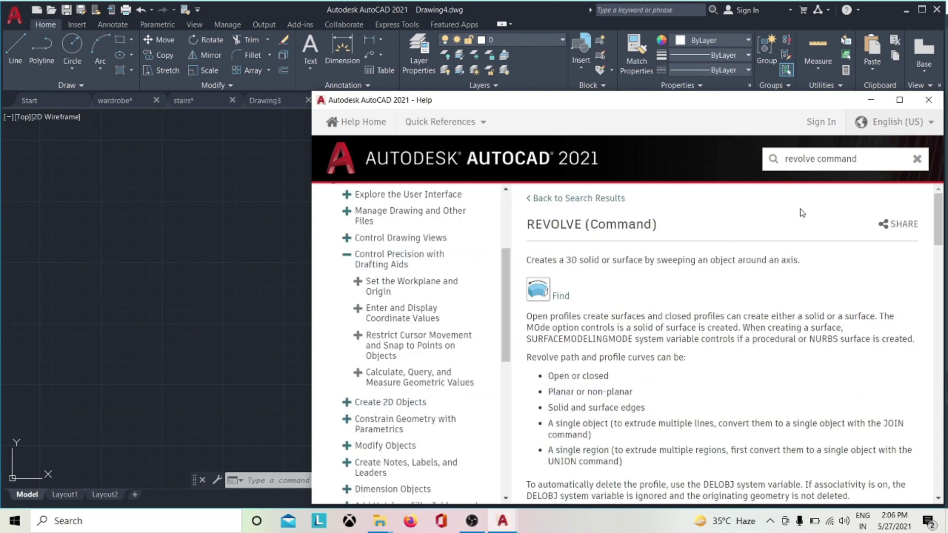
pyautogui.scroll(-6, 720, 286)
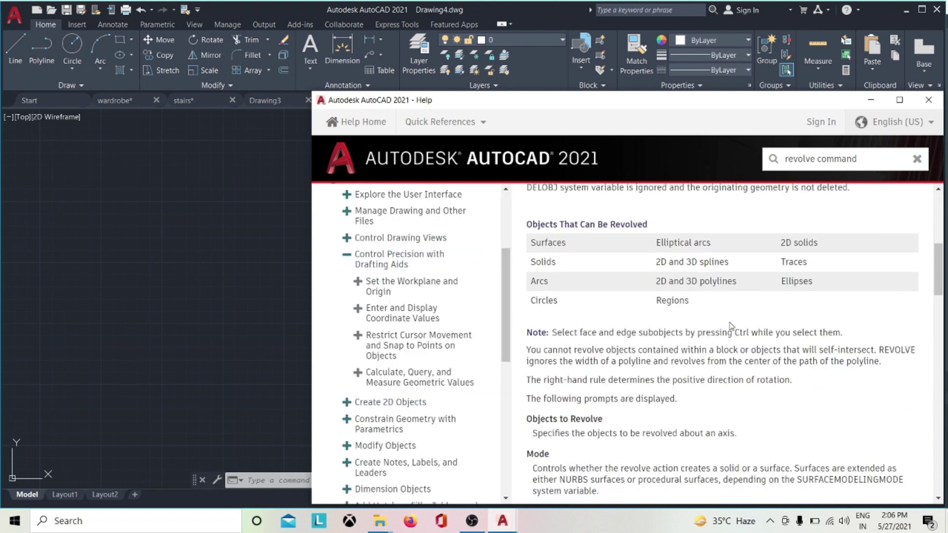
pyautogui.scroll(6, 739, 328)
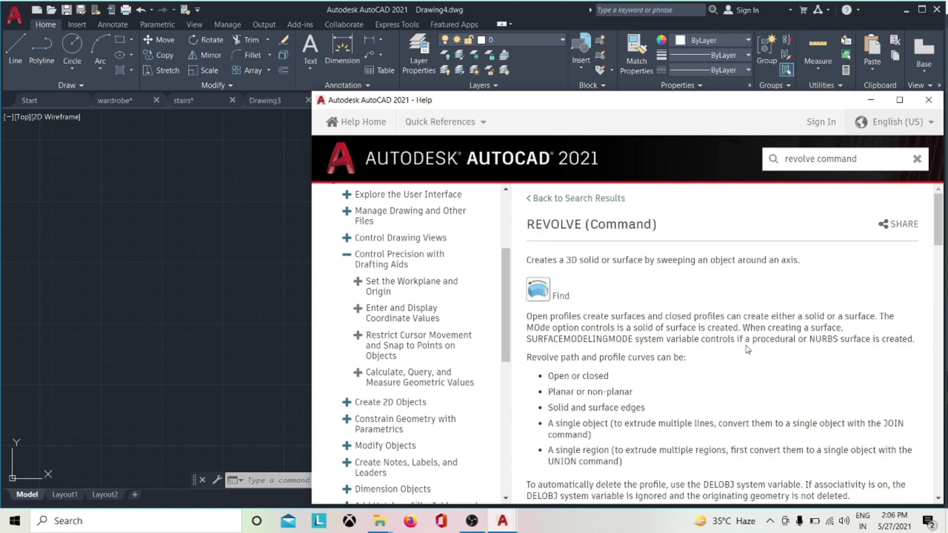